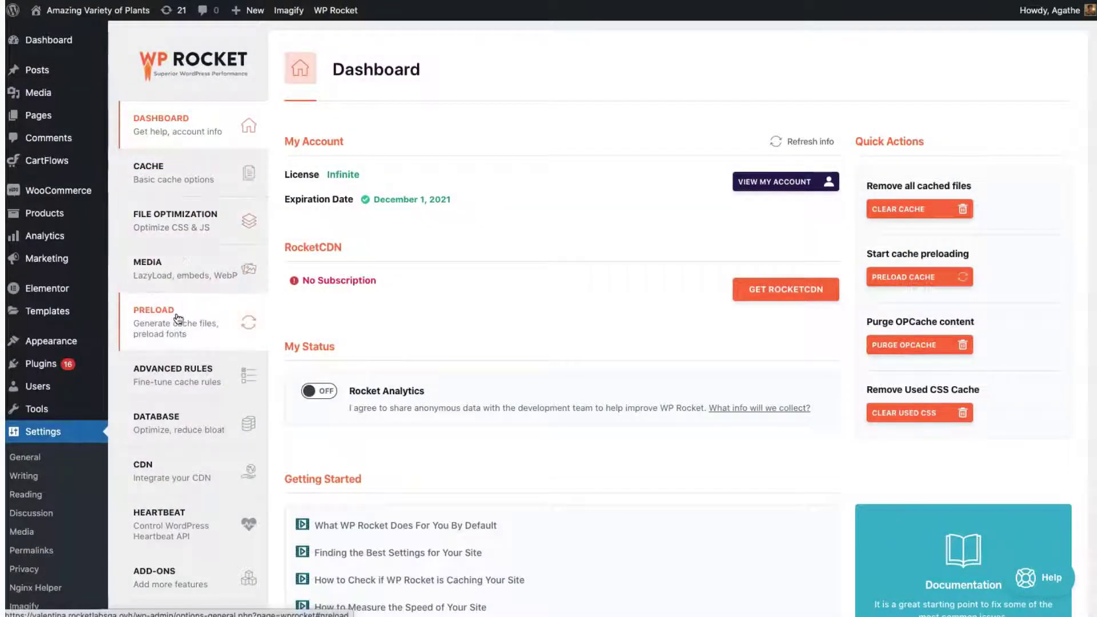
- Open WP Rocket's CDN settings and highlight the note that Cloudflare and Sucuri need no CDN
left_click(175, 466)
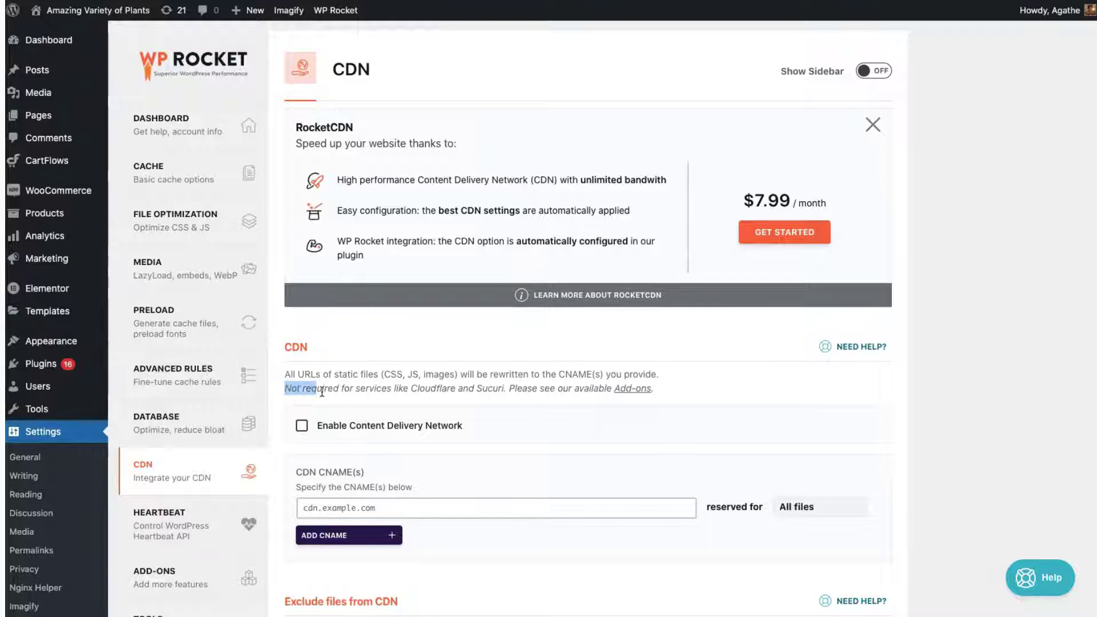
left_click_drag(322, 392, 654, 390)
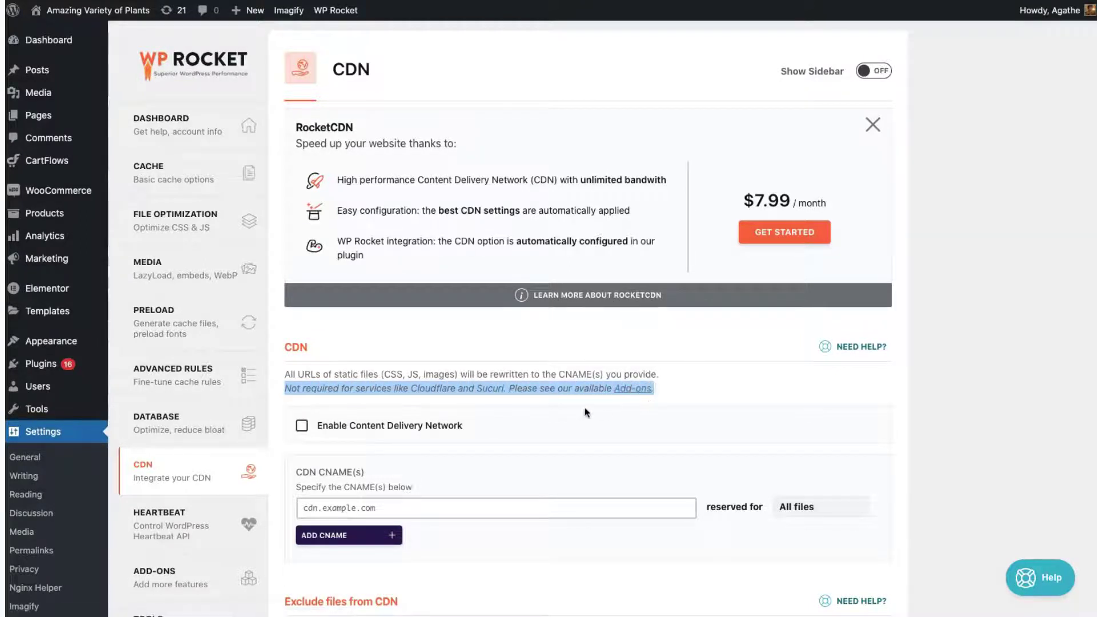
left_click(430, 395)
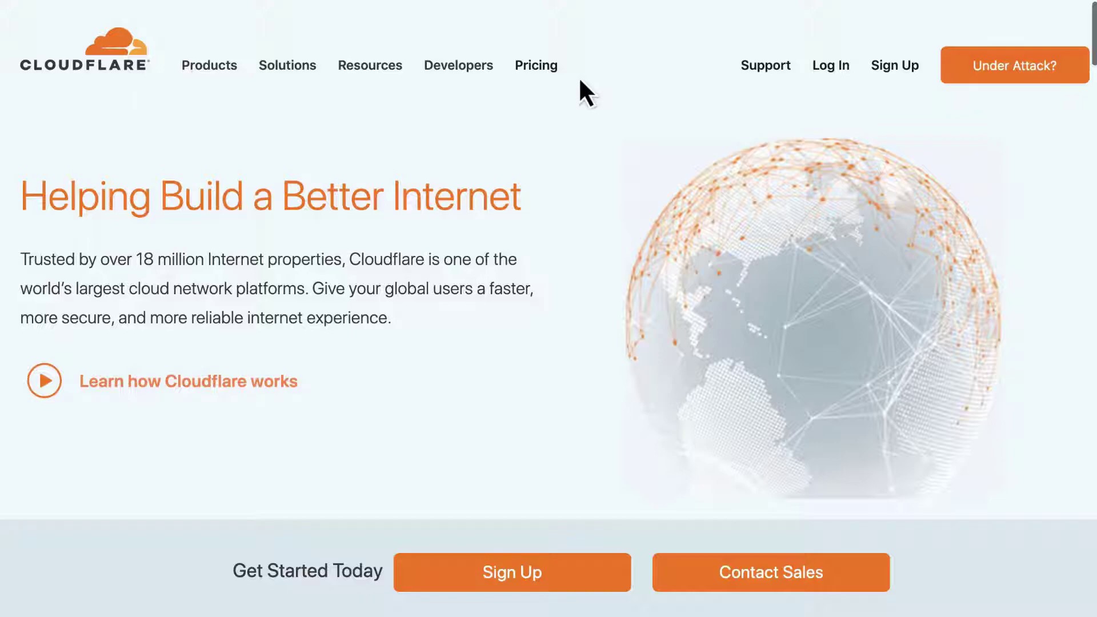
- Go from Cloudflare's login page to the Support article on creating an account and adding a website
left_click(837, 77)
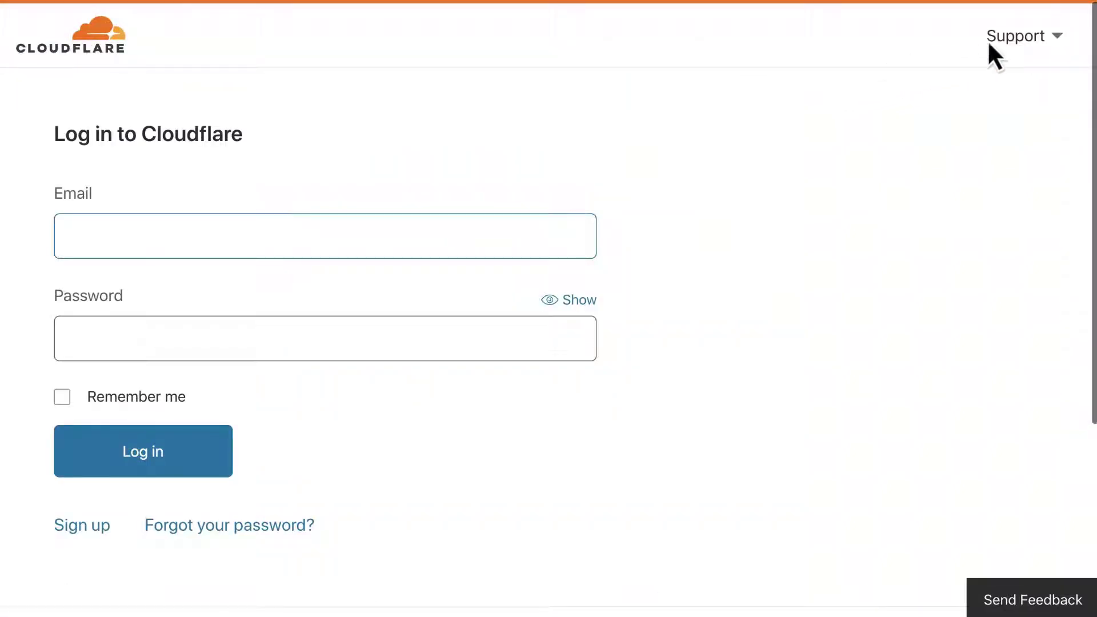
left_click(1009, 36)
scroll(1012, 43, "down", 2)
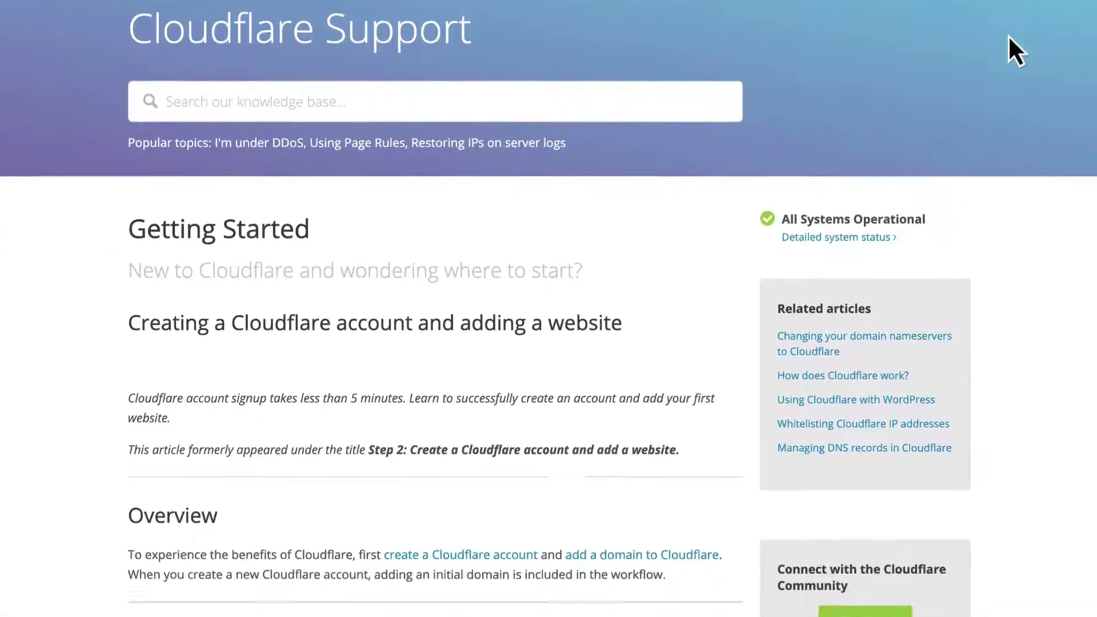
scroll(1009, 36, "down", 3)
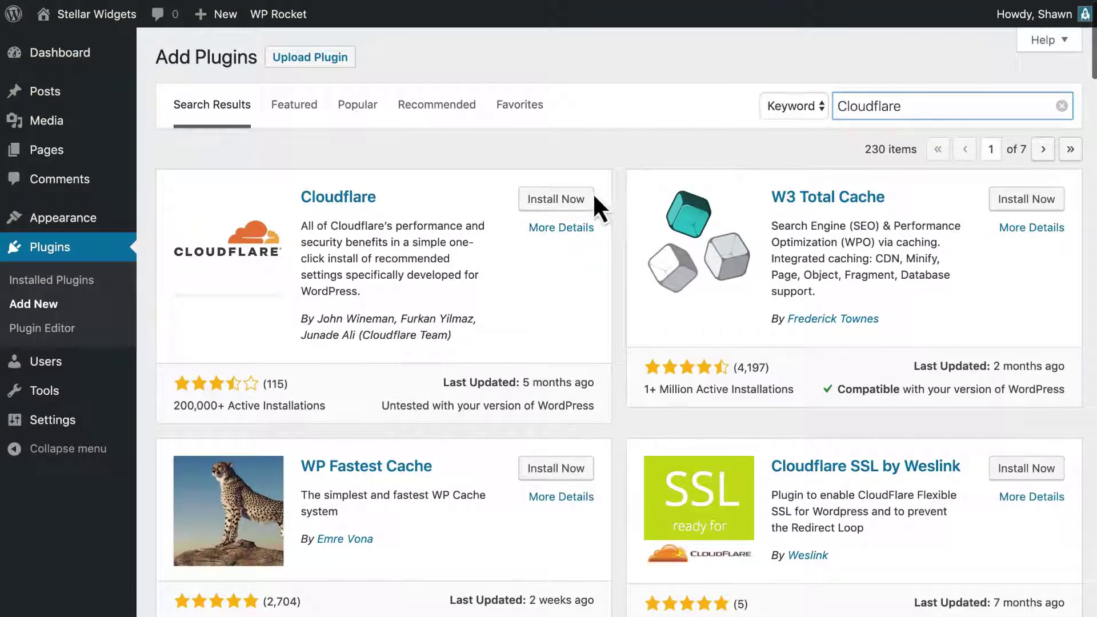
- Install and activate the Cloudflare plugin, then deactivate it per WP Rocket's incompatibility notice
left_click(585, 201)
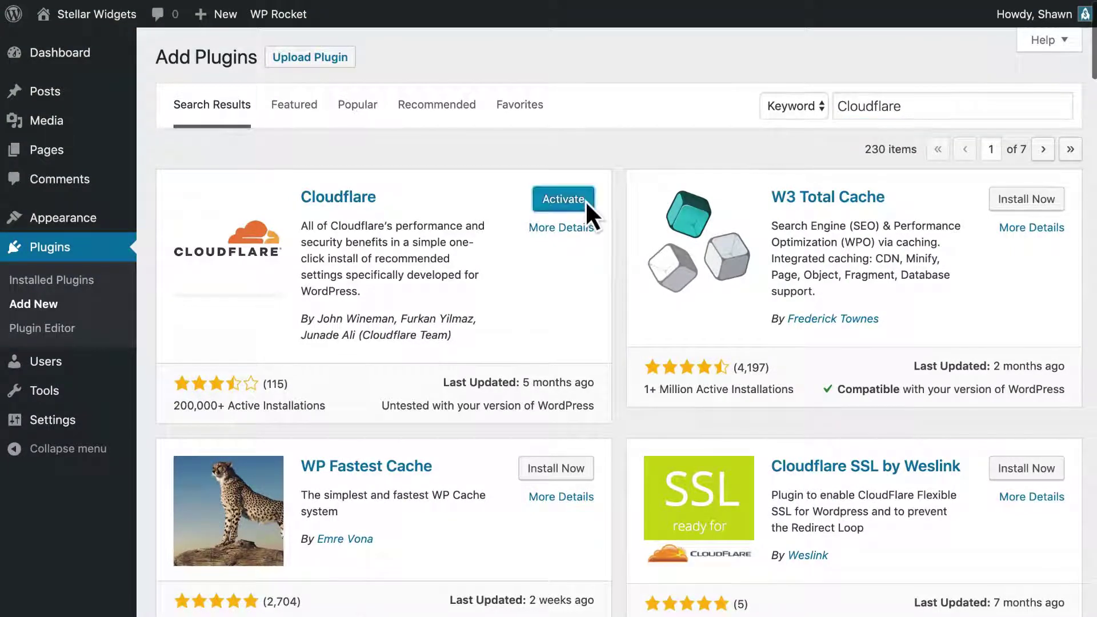
left_click(586, 201)
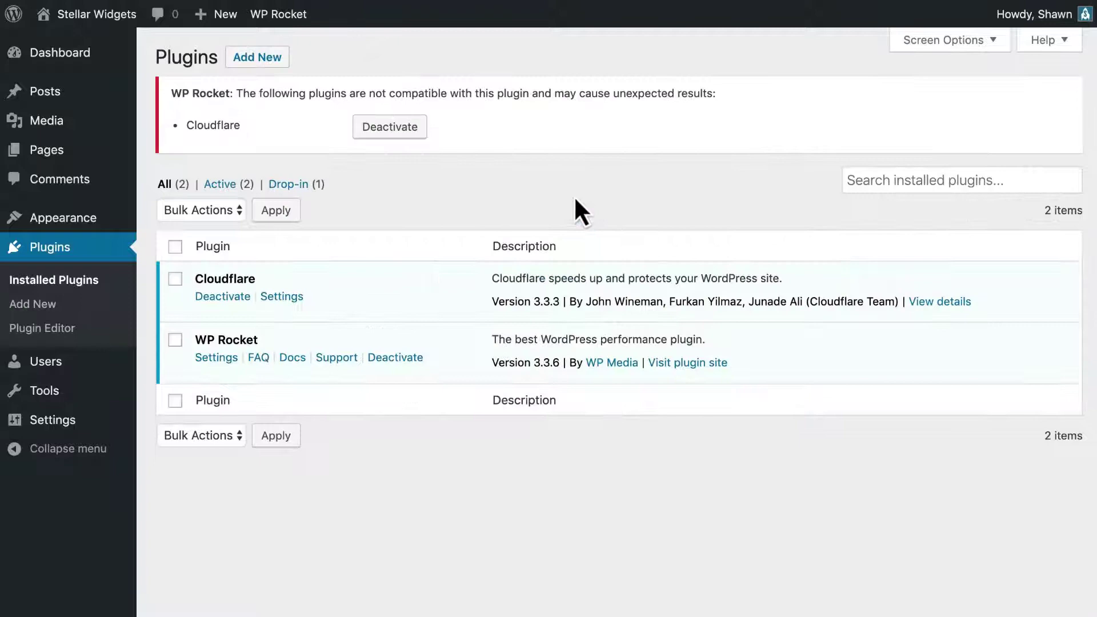
left_click(403, 127)
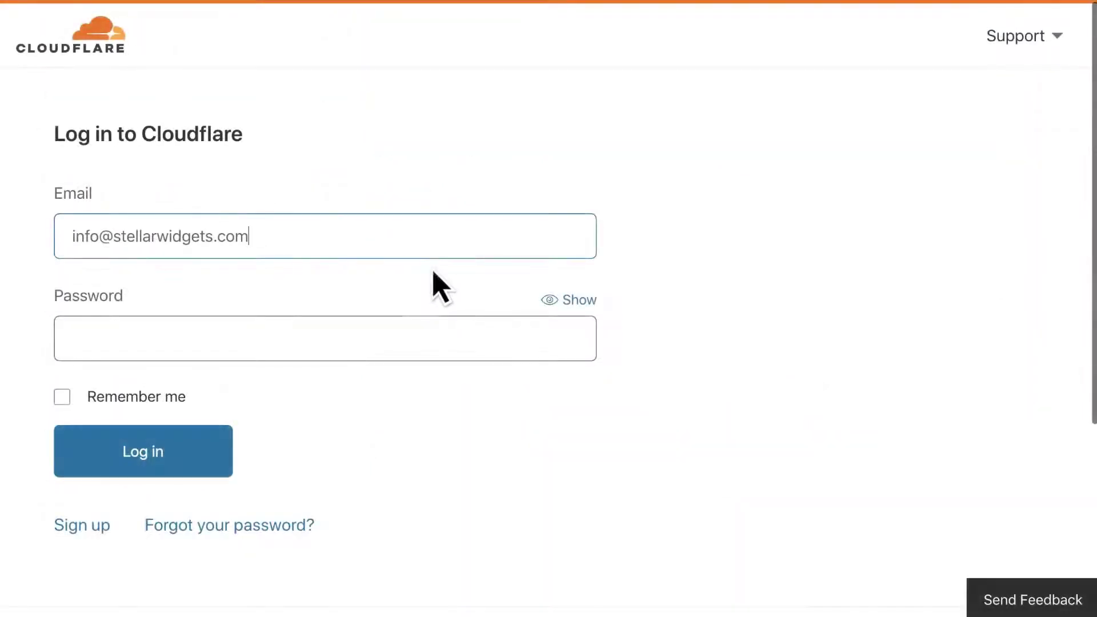
- Paste the account password into the Password field and log in to Cloudflare
left_click(333, 345)
key("ctrl+v")
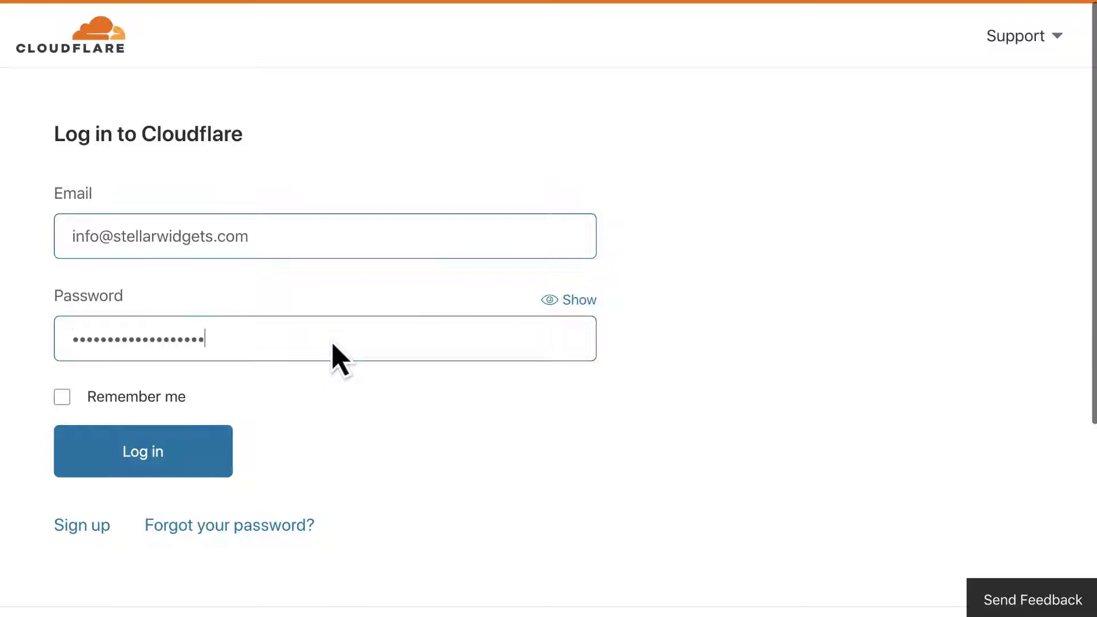
left_click(196, 454)
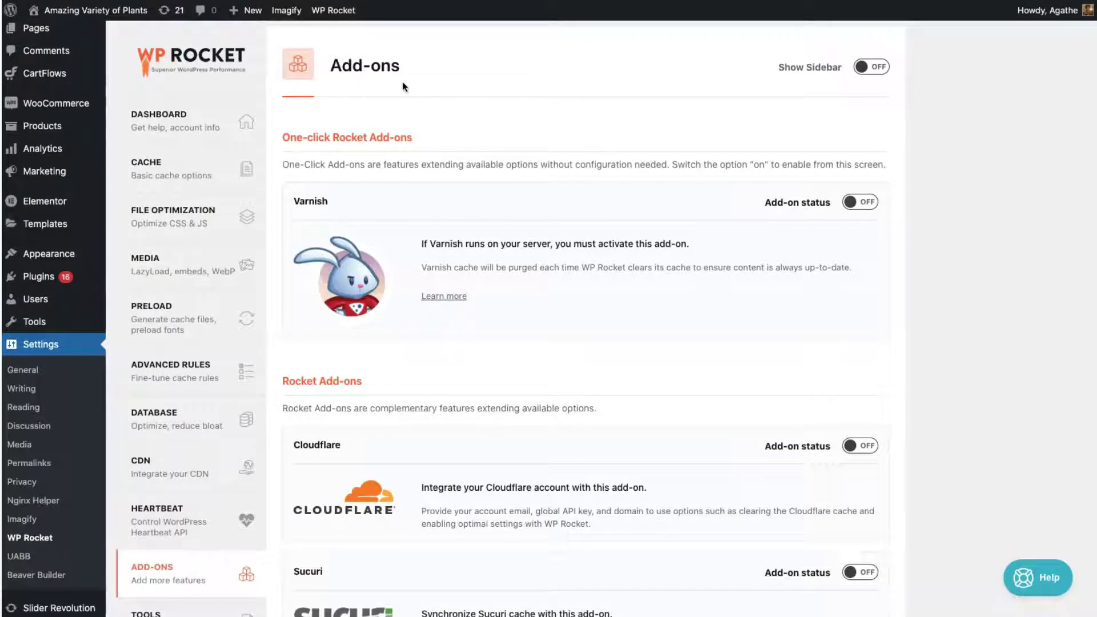
- Turn the Cloudflare add-on ON in WP Rocket Add-ons and open its Modify Options settings
scroll(403, 86, "down", 3)
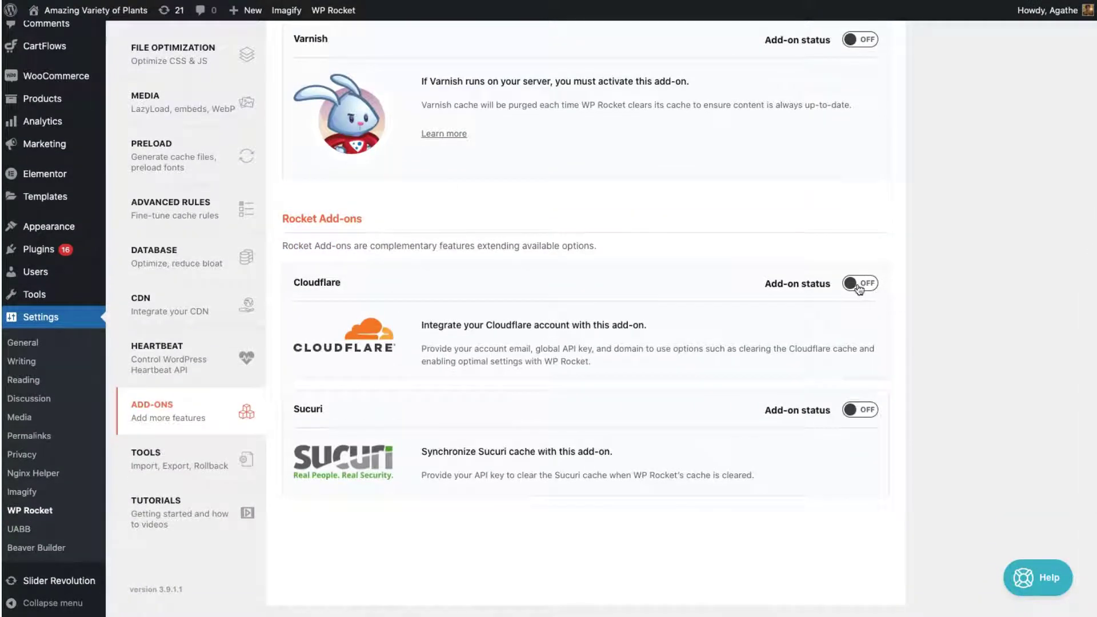
left_click(859, 286)
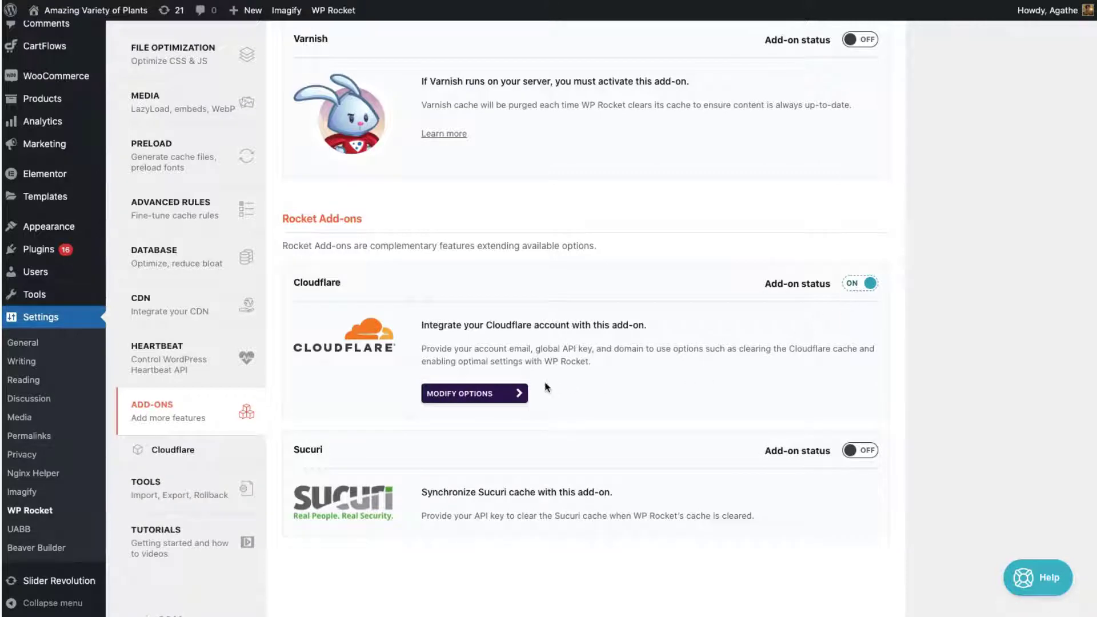
left_click(492, 393)
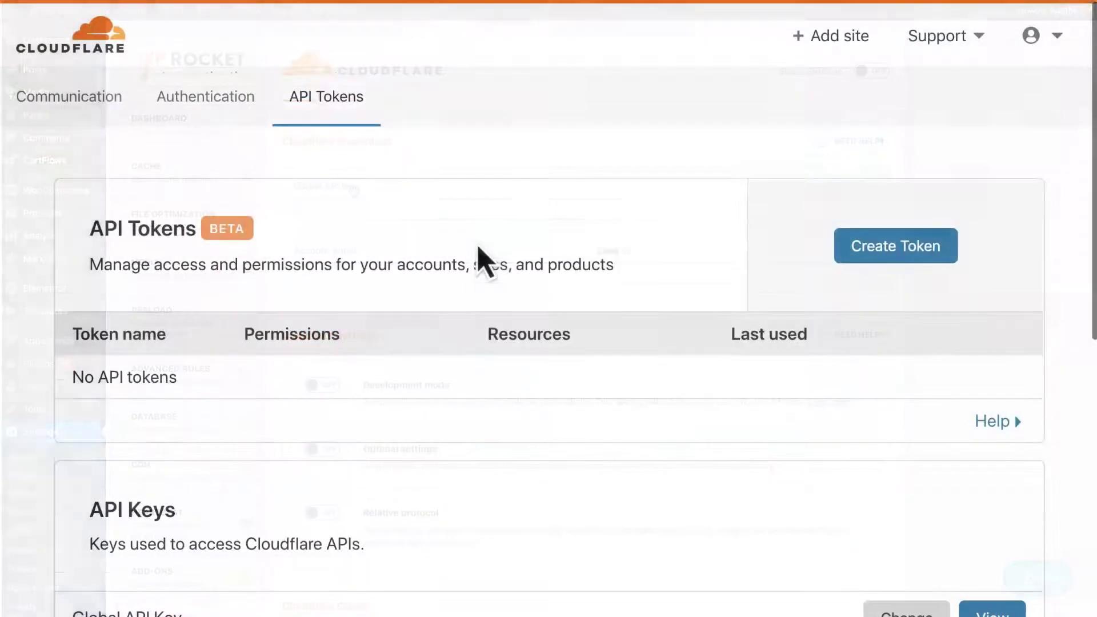
- Copy the Global API key, then copy the stellarwidgets.com Zone ID from the site overview
scroll(478, 257, "down", 4)
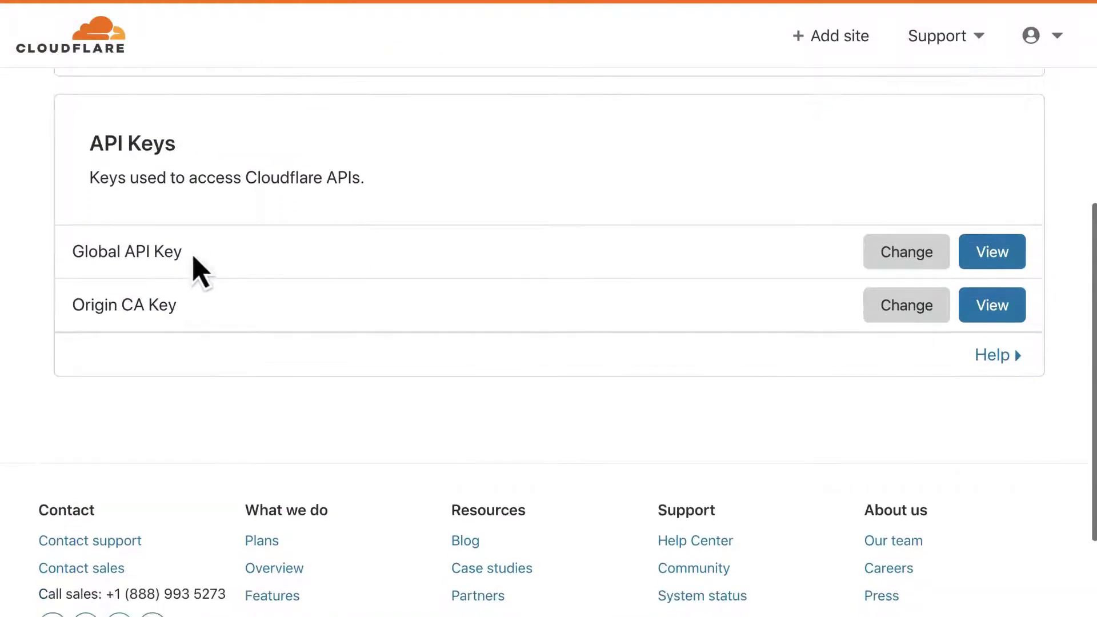
left_click(1008, 260)
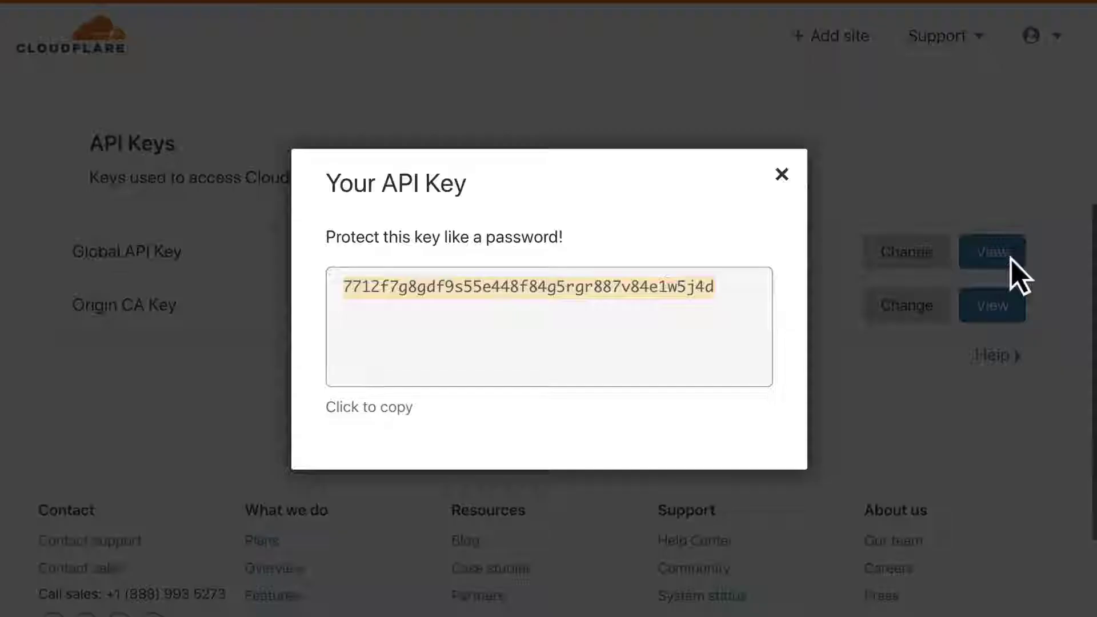
left_click(725, 313)
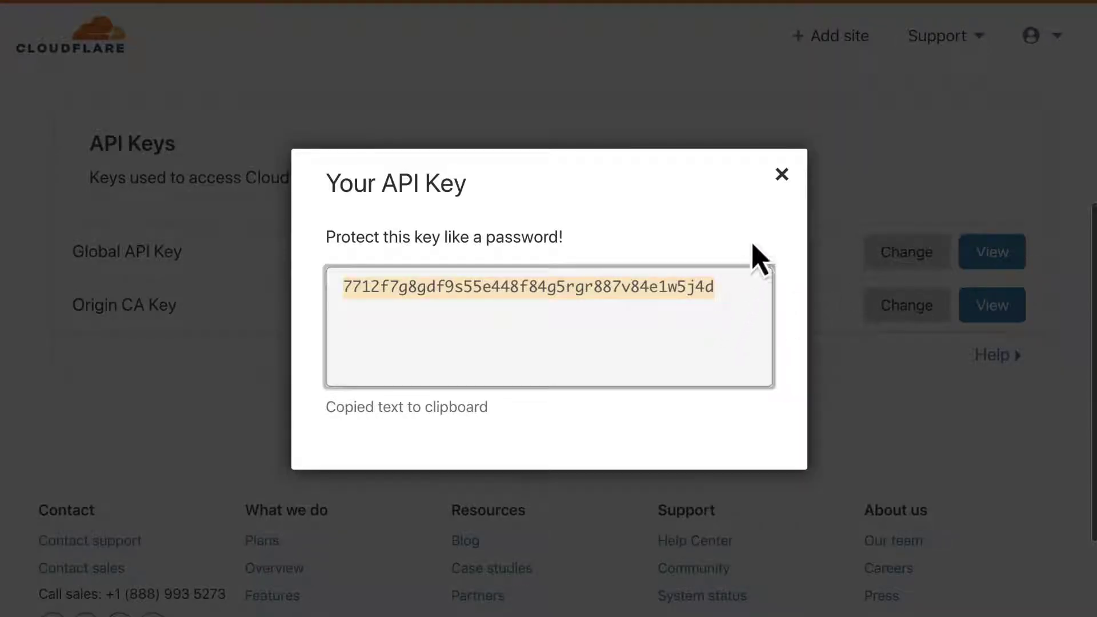
left_click(782, 175)
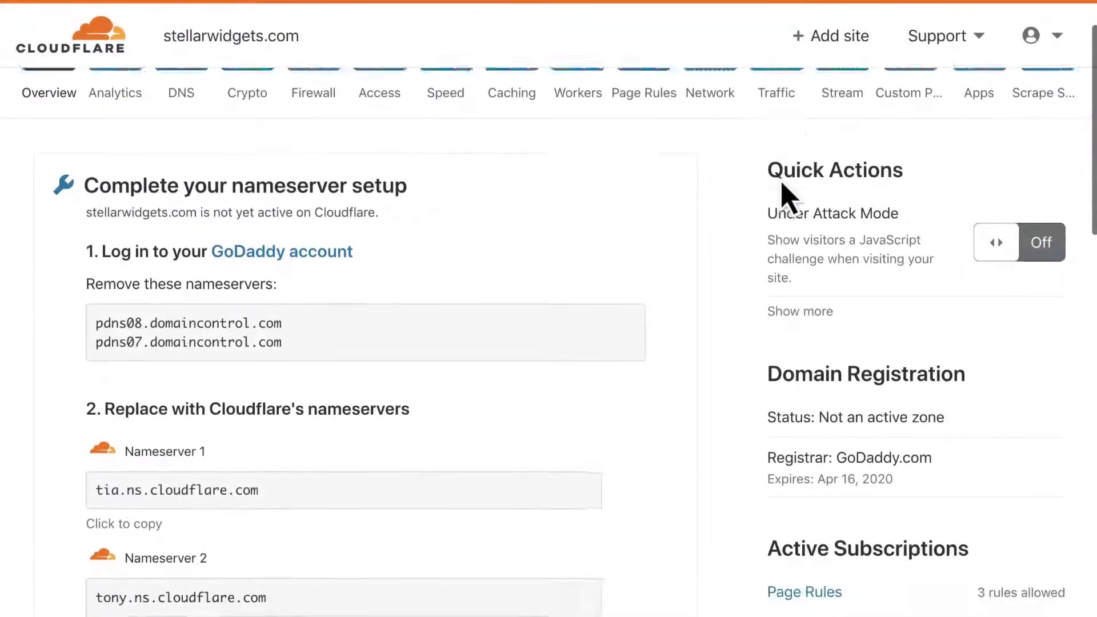
scroll(783, 195, "down", 15)
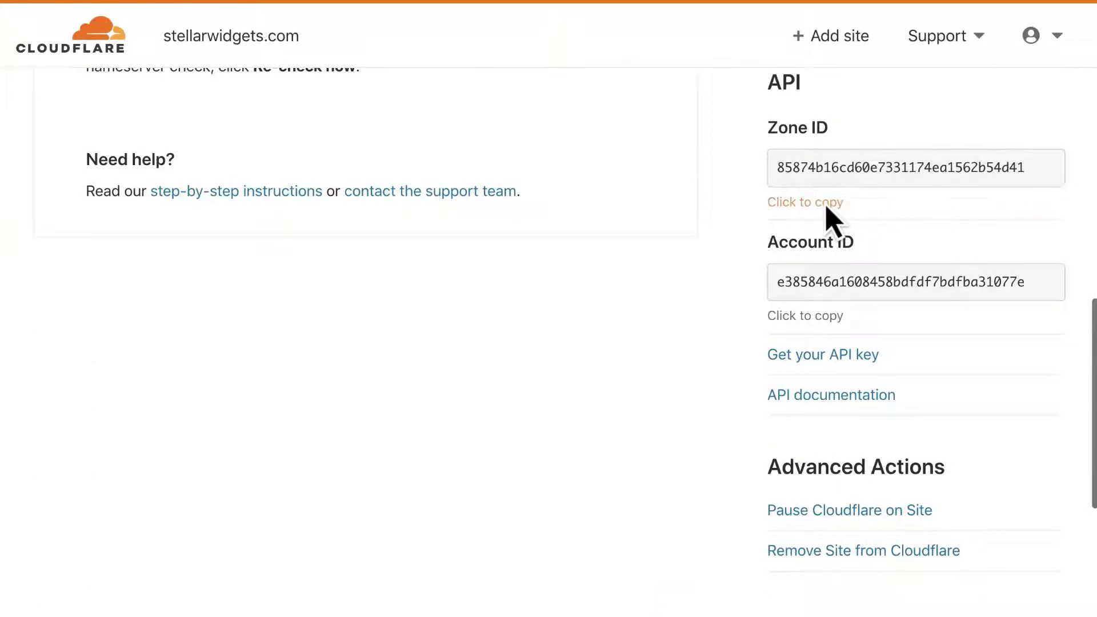
left_click(827, 209)
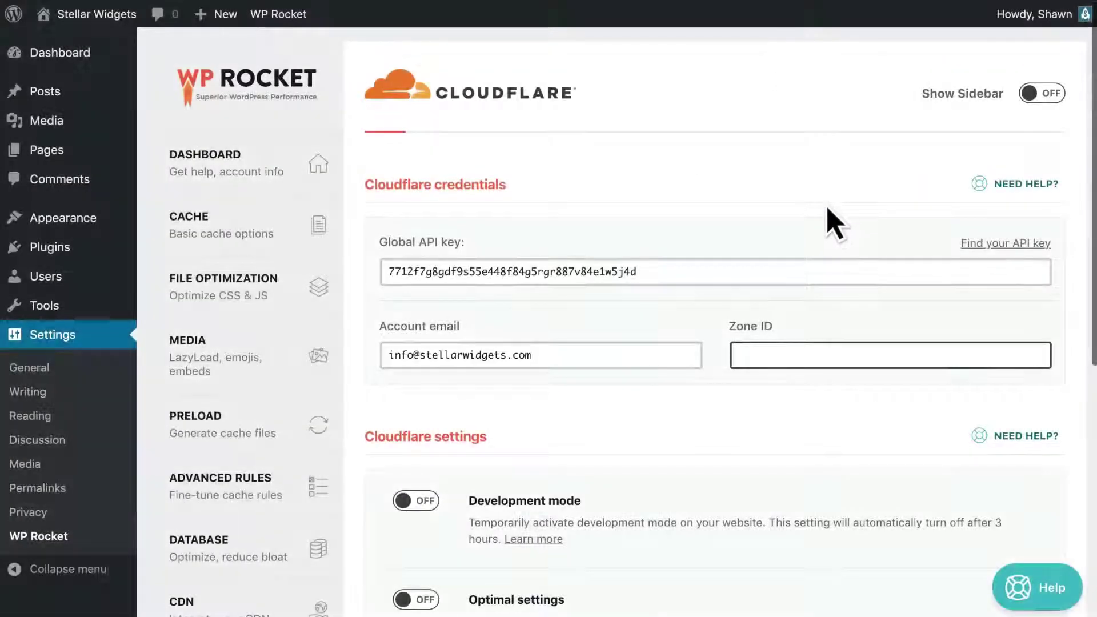
- Paste the copied Zone ID into WP Rocket's Cloudflare Zone ID field
key("super+v")
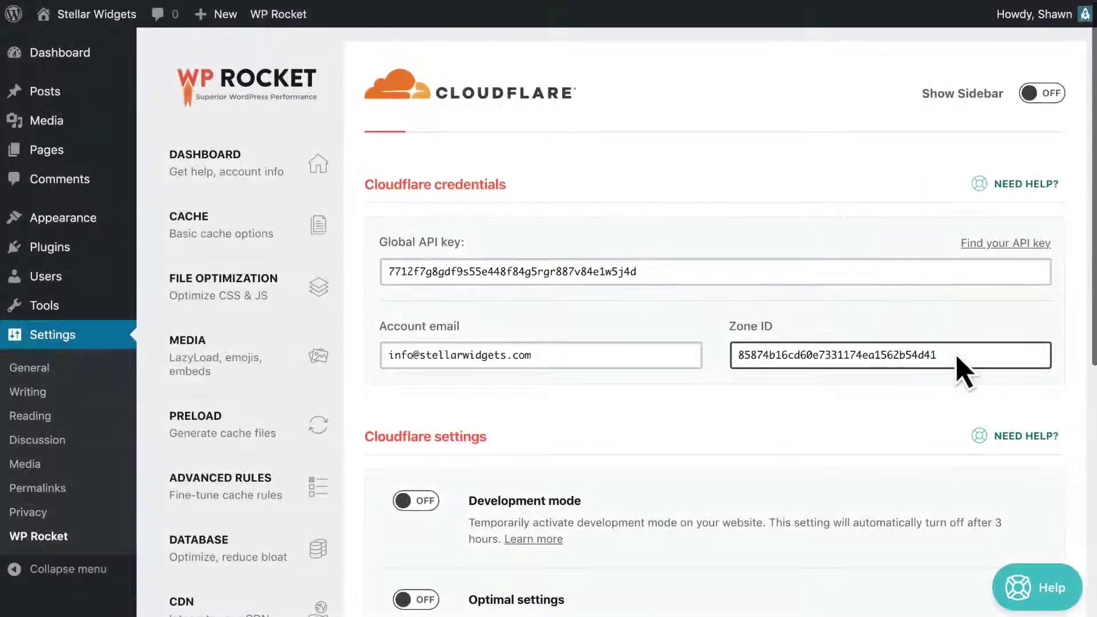
left_click(968, 385)
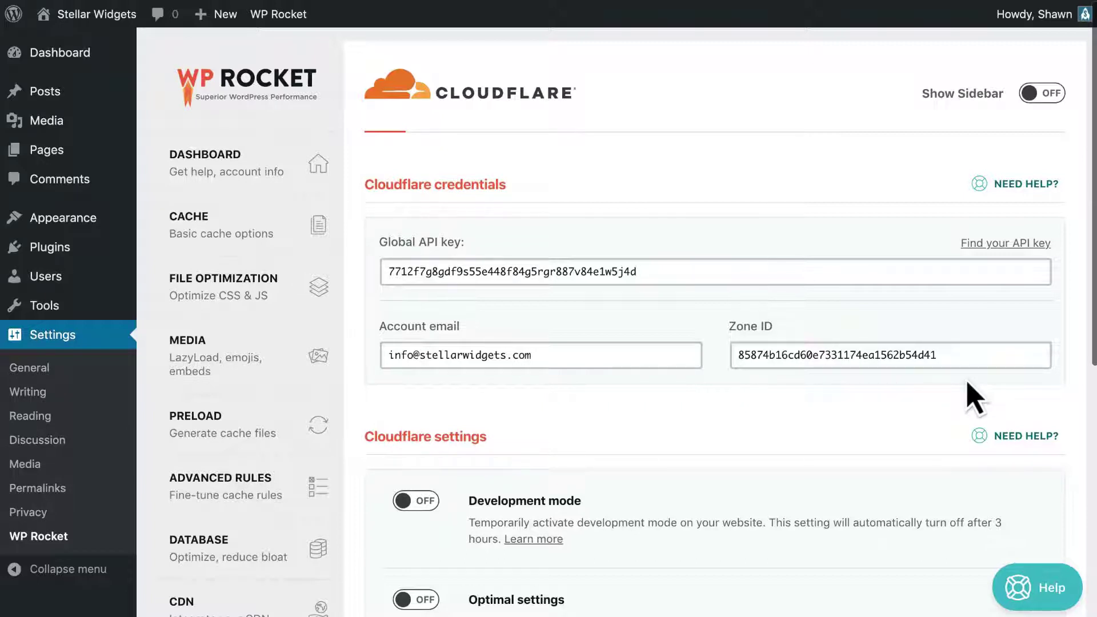
scroll(968, 384, "down", 6)
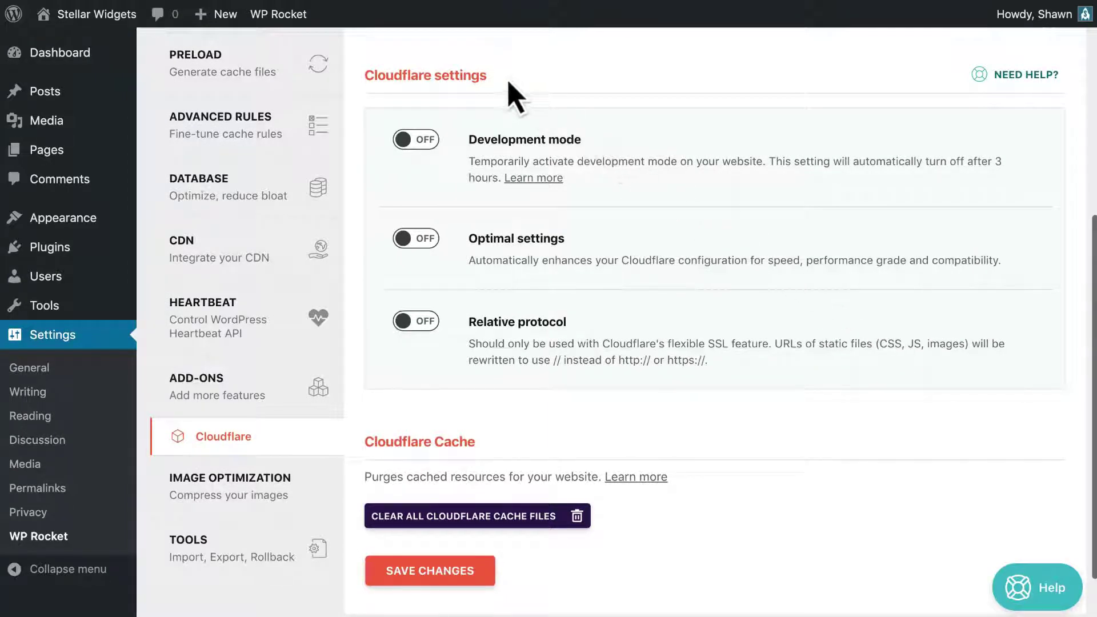
- Switch Development mode ON and read Cloudflare's 'Learn more' article about it
left_click(427, 142)
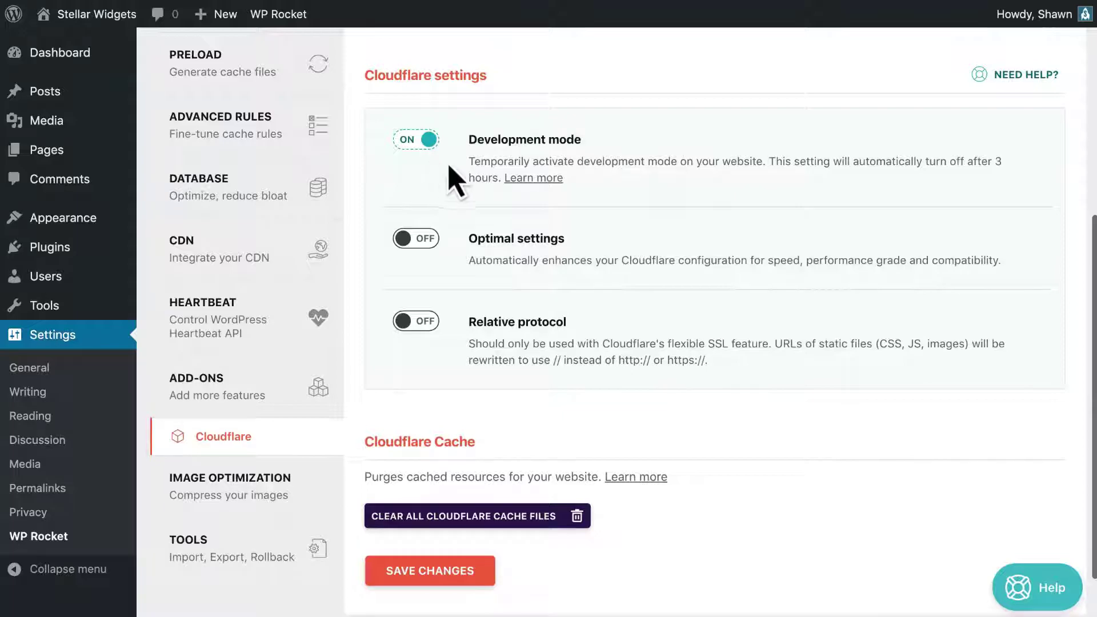
left_click(551, 178)
scroll(550, 180, "down", 5)
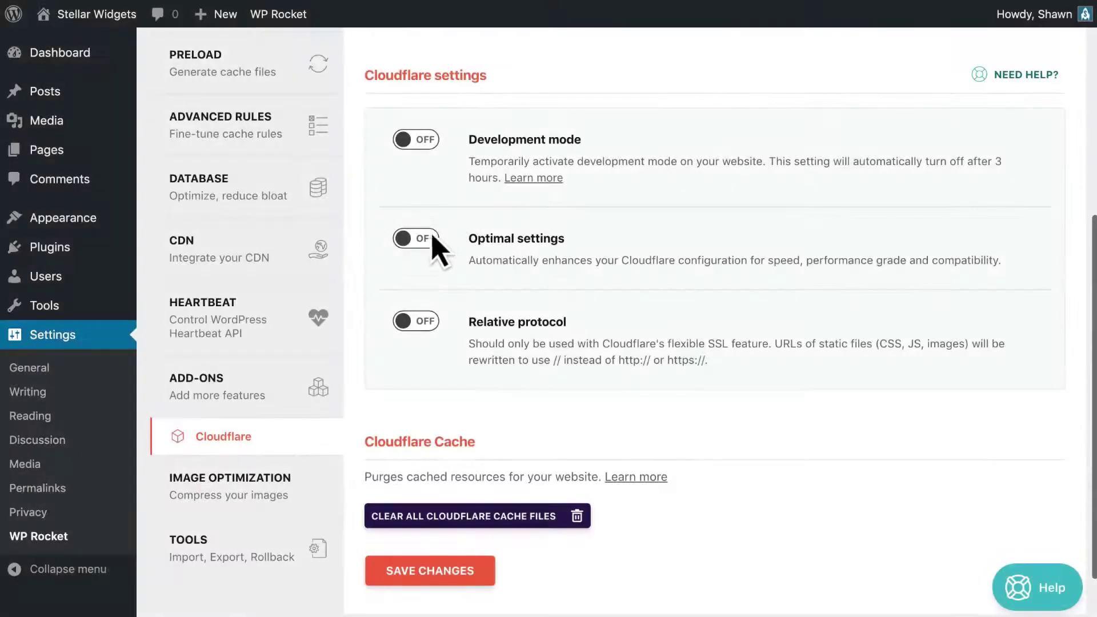
- Switch on the Optimal settings option in WP Rocket's Cloudflare add-on
left_click(427, 239)
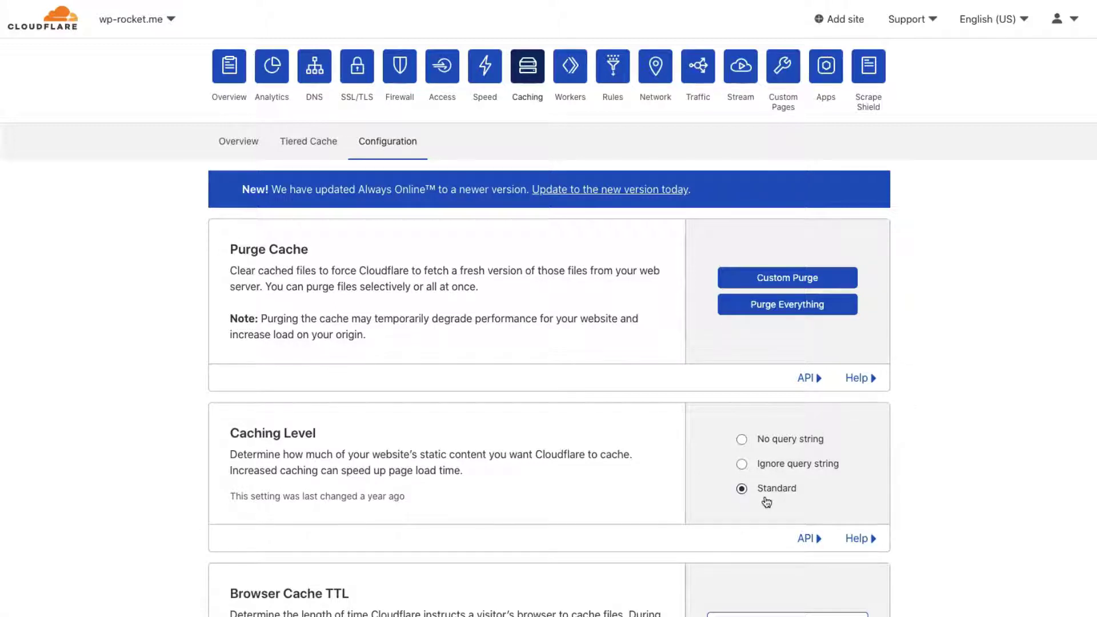
scroll(766, 502, "down", 3)
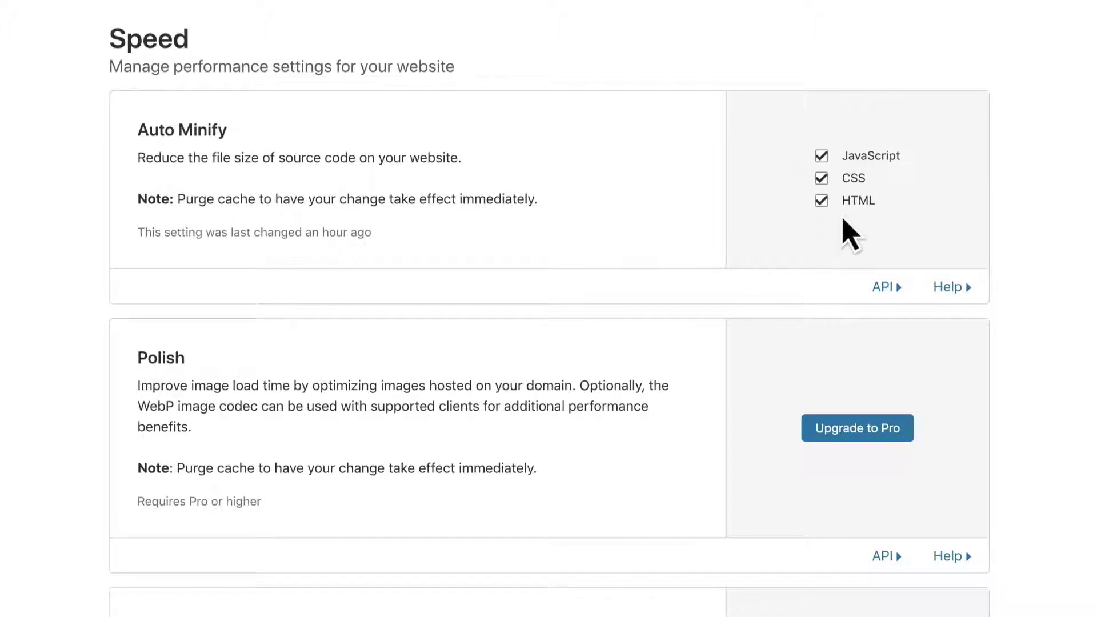
scroll(851, 234, "down", 15)
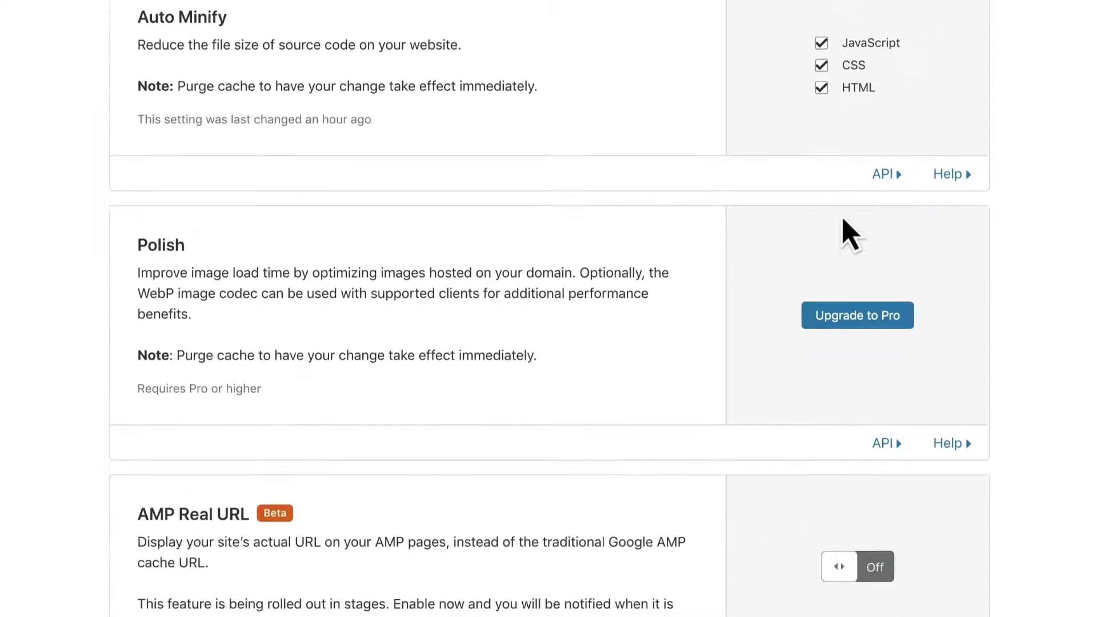
scroll(850, 234, "down", 2)
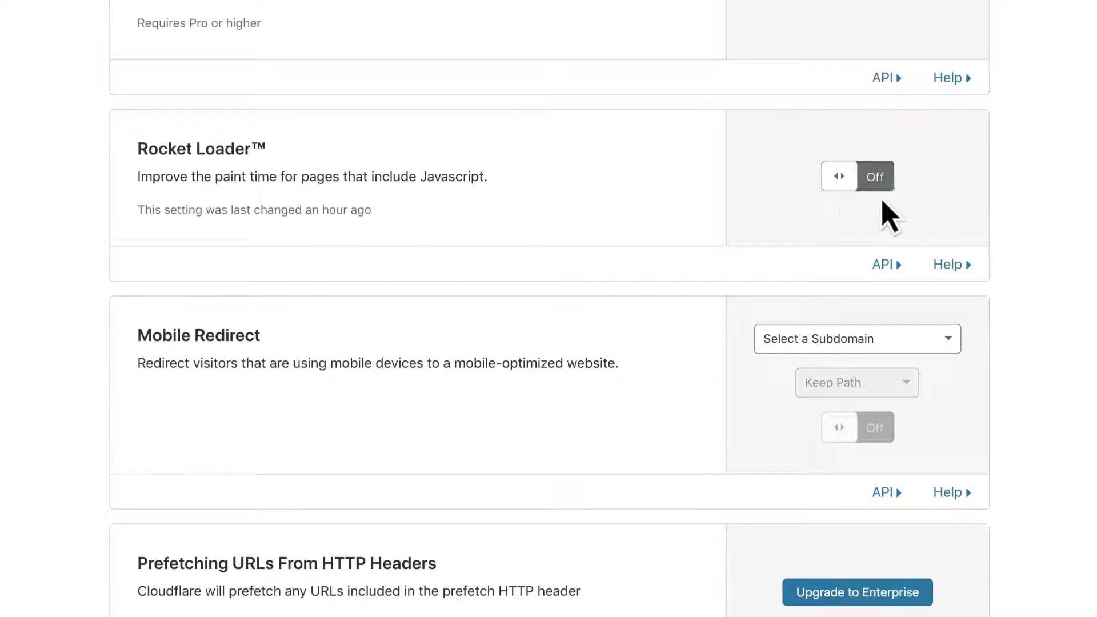
scroll(891, 216, "up", 20)
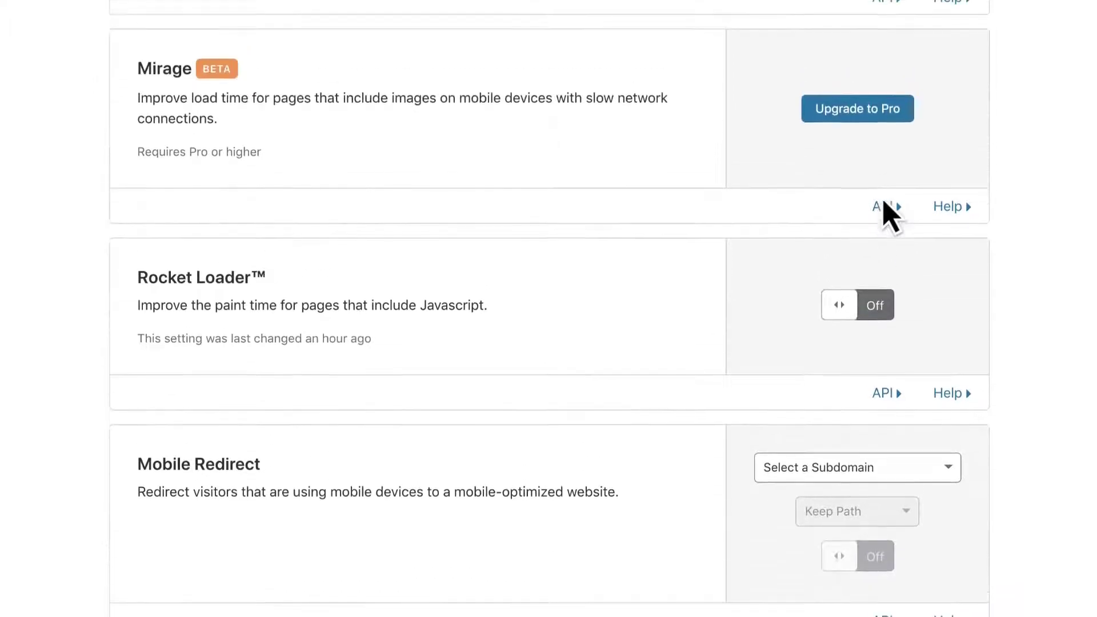
scroll(891, 216, "up", 6)
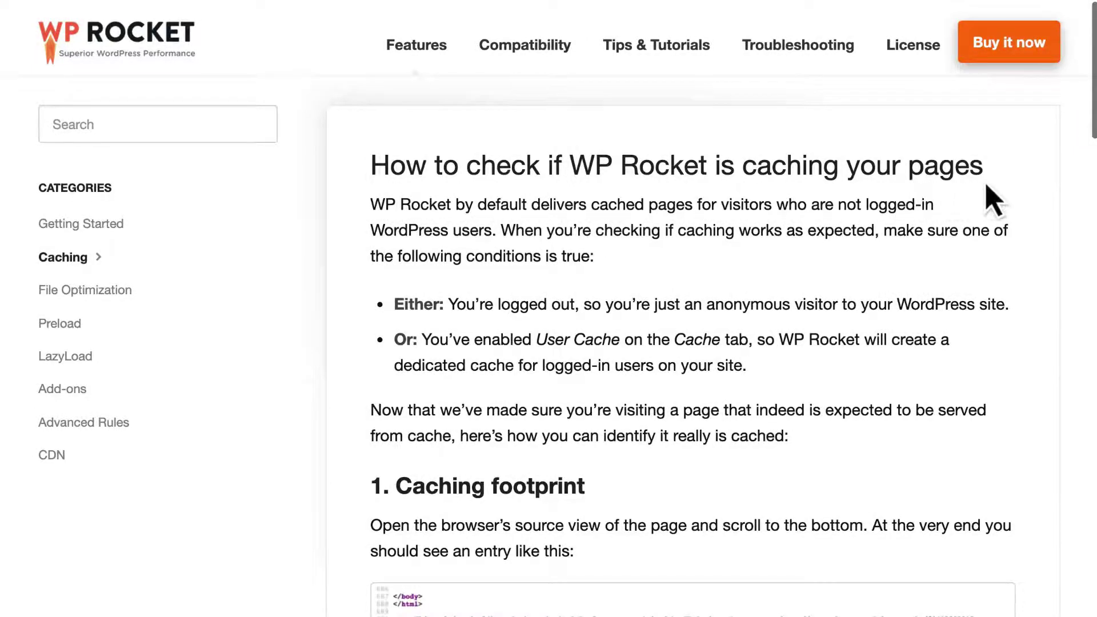
- Scroll the caching-check help article down to its '1. Caching footprint' section
scroll(993, 200, "down", 7)
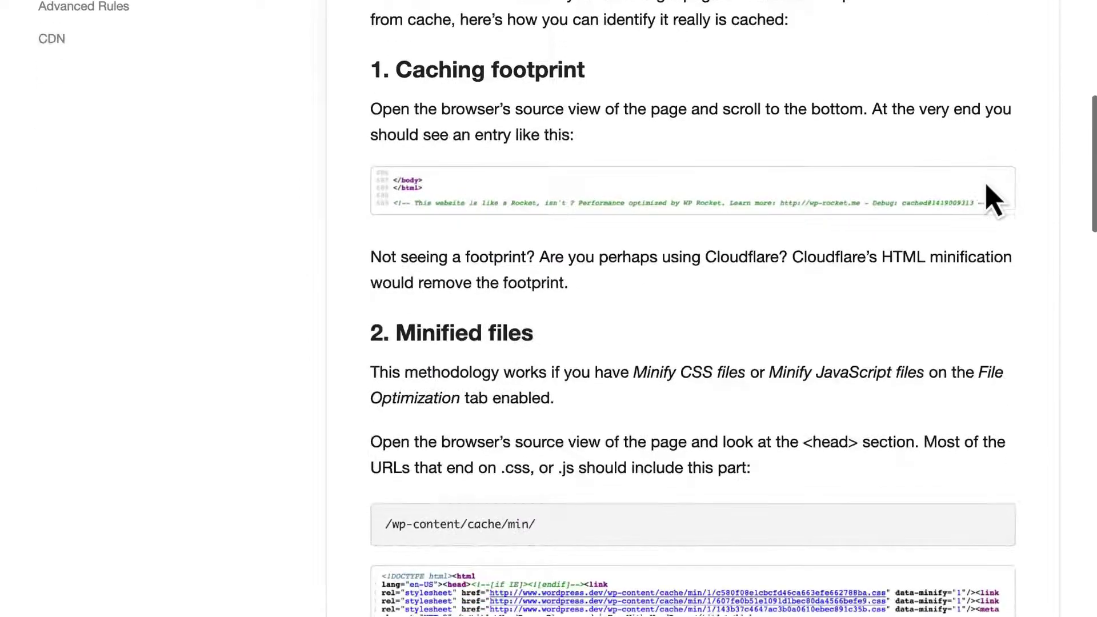